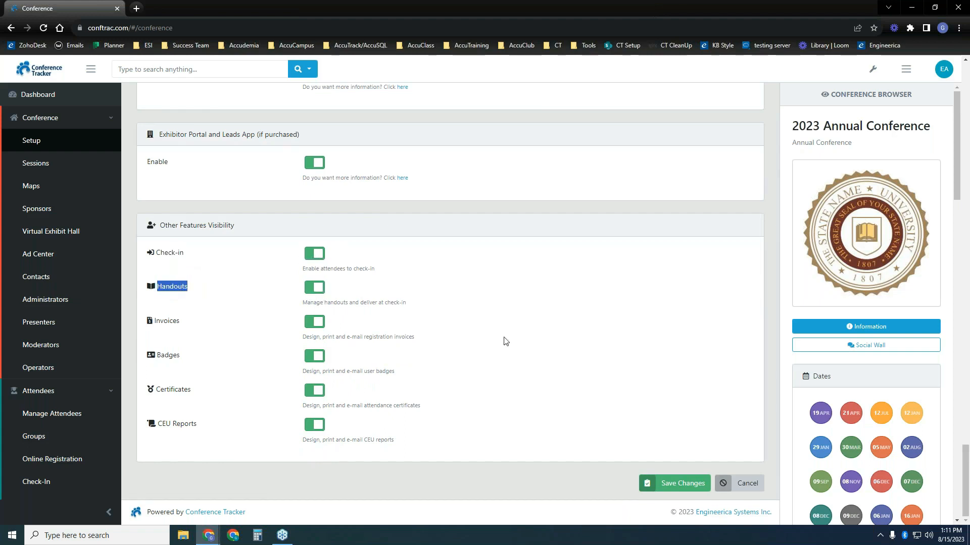
# - Save the conference setup changes and open the list of attendee check-in handouts
pyautogui.click(682, 483)
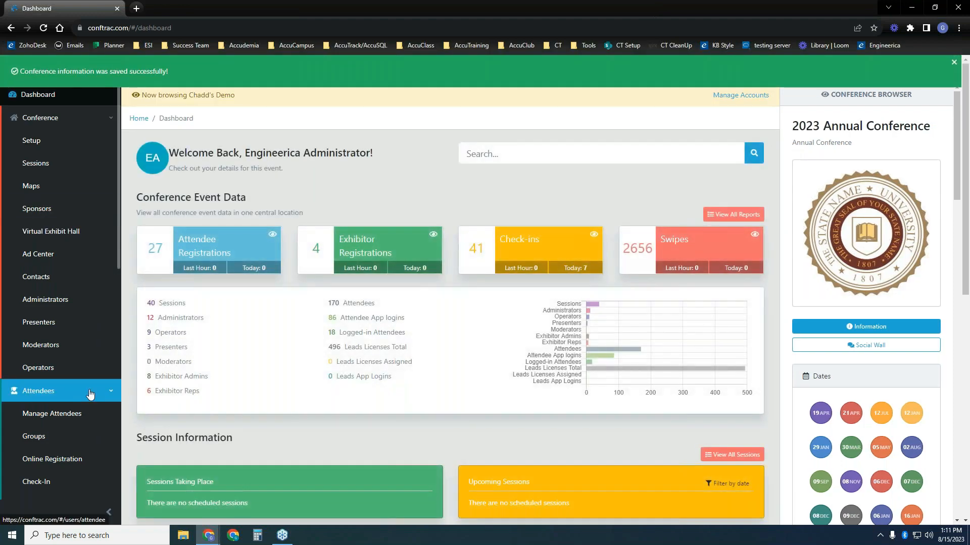
pyautogui.click(82, 125)
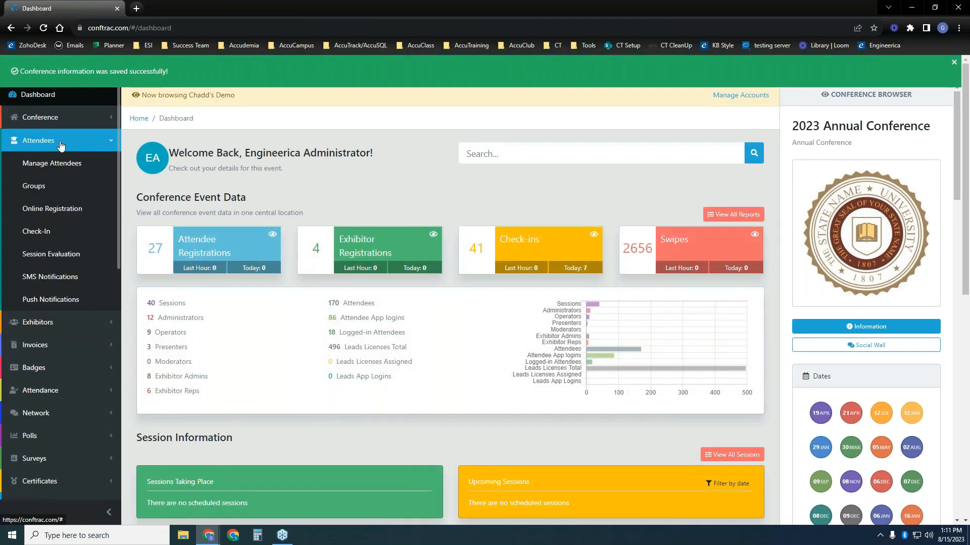
pyautogui.click(73, 238)
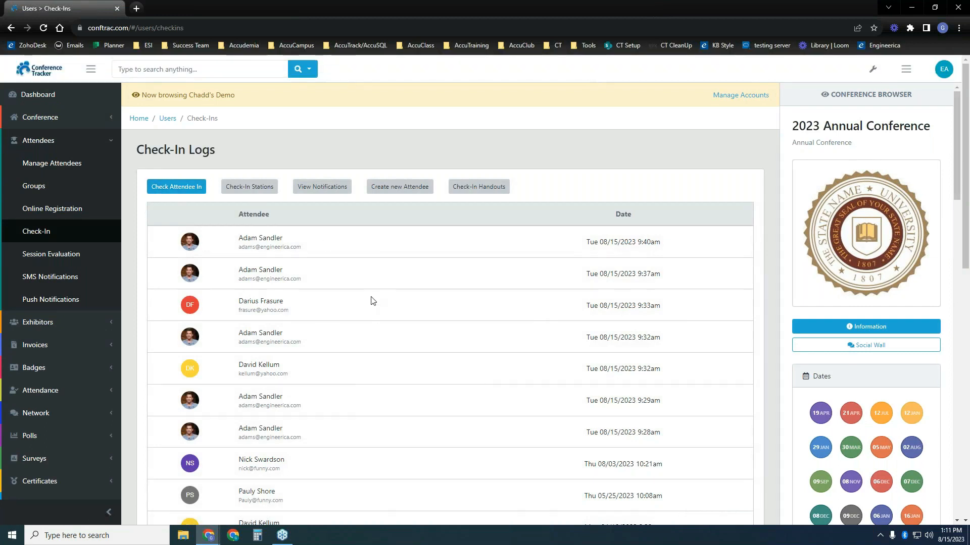
pyautogui.click(482, 192)
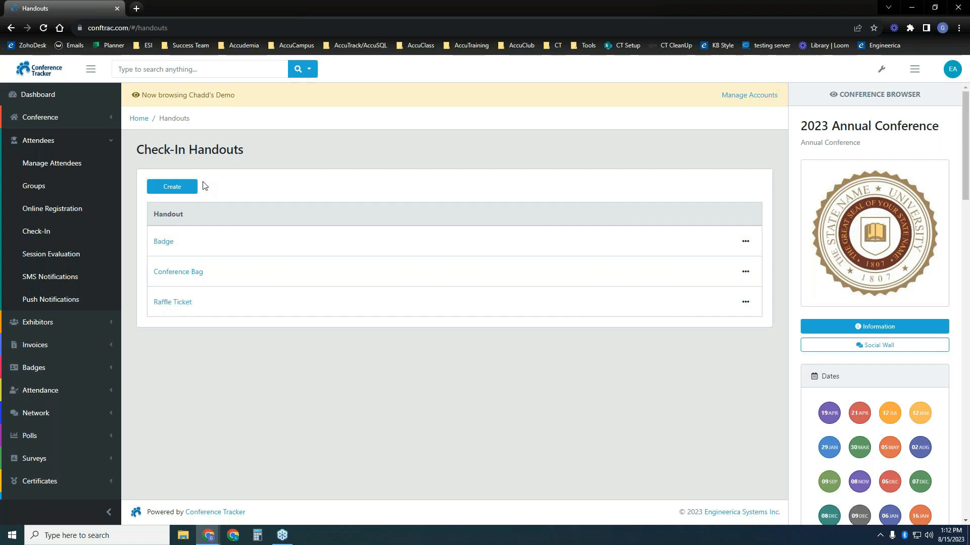
# - Look over the name and description fields for a new check-in handout, and leave the form without saving
pyautogui.click(178, 190)
pyautogui.click(380, 212)
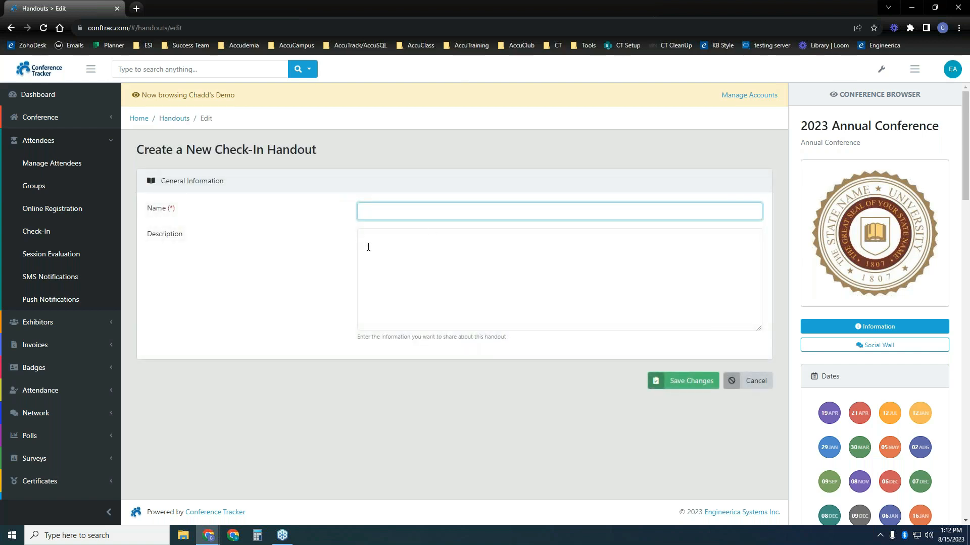
pyautogui.click(409, 241)
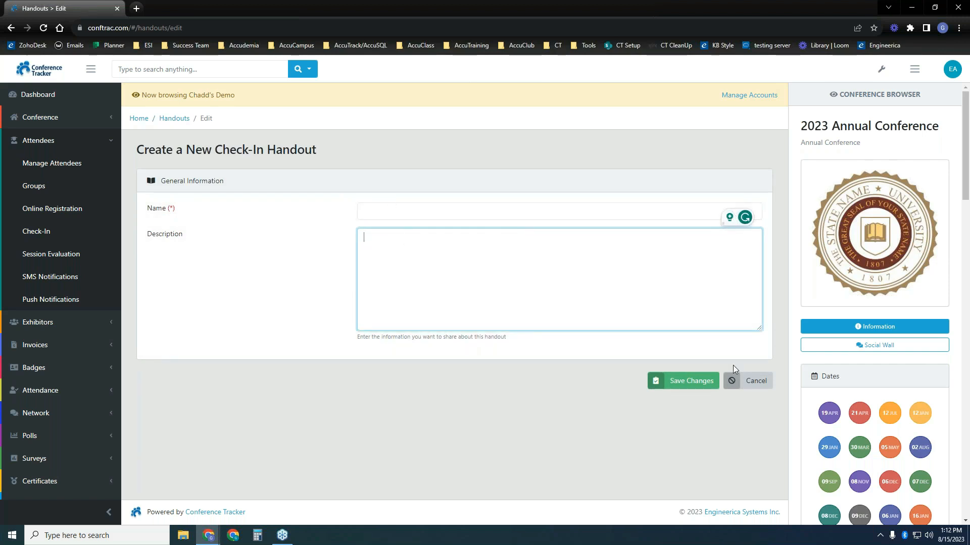
pyautogui.click(753, 381)
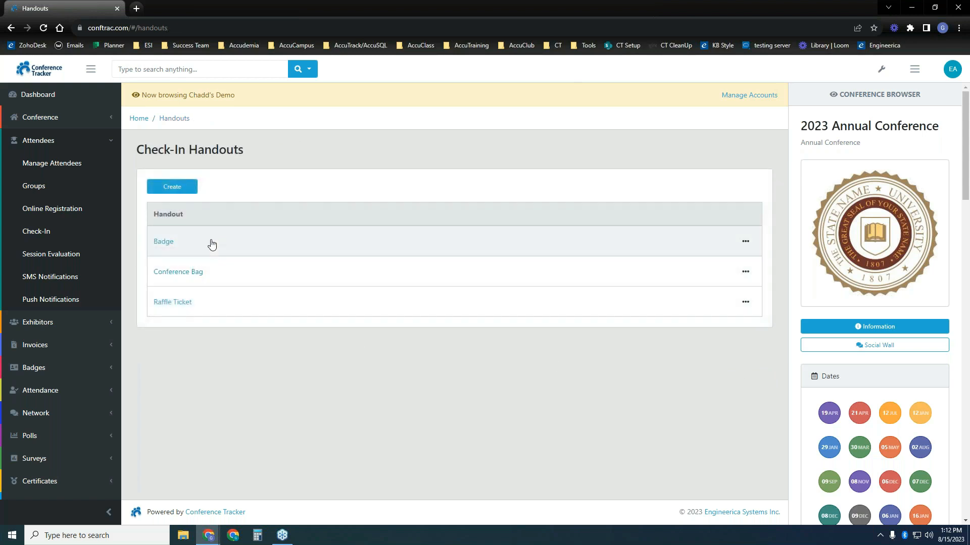
pyautogui.hotkey('alt', 'Left')
# - Open the check-in stations from the attendee check-in logs and start creating a new station
pyautogui.click(66, 237)
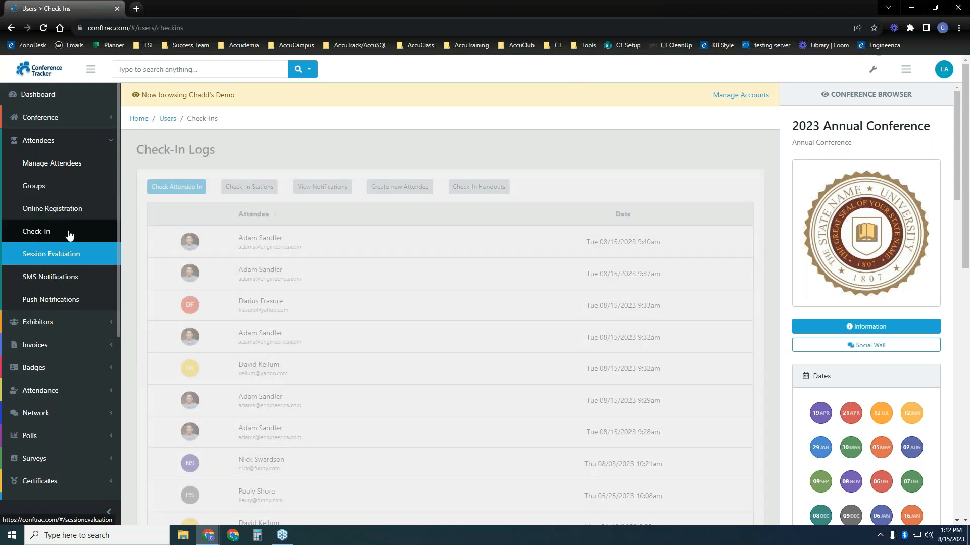
pyautogui.click(239, 190)
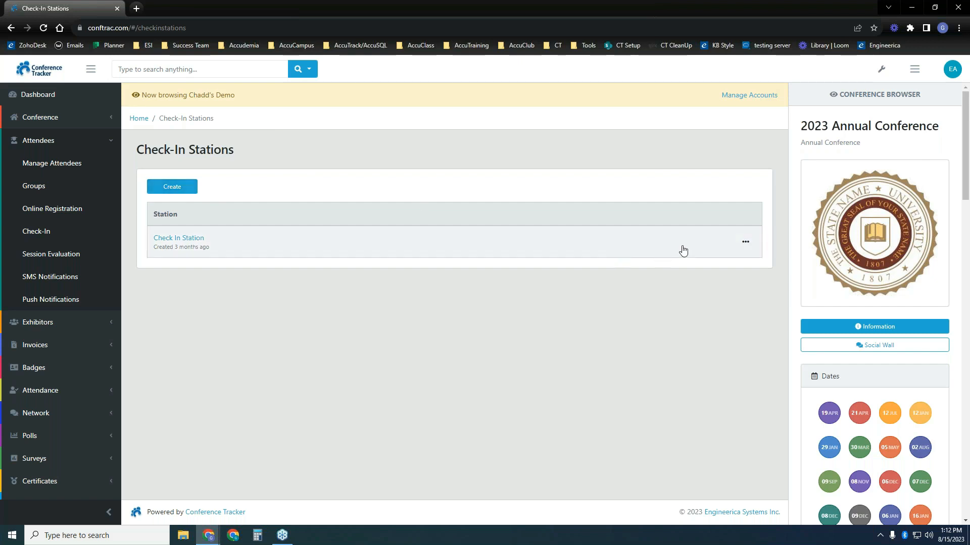
pyautogui.click(172, 187)
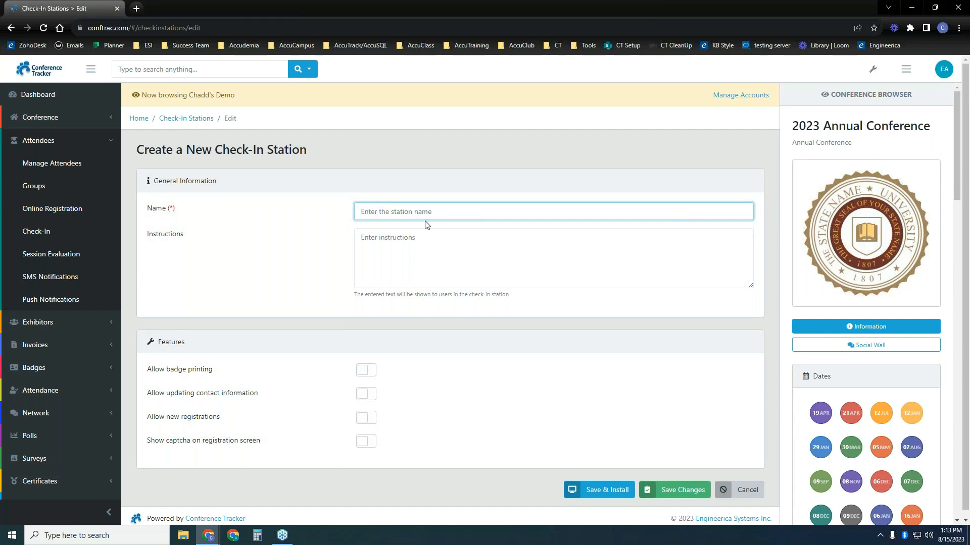
pyautogui.click(405, 238)
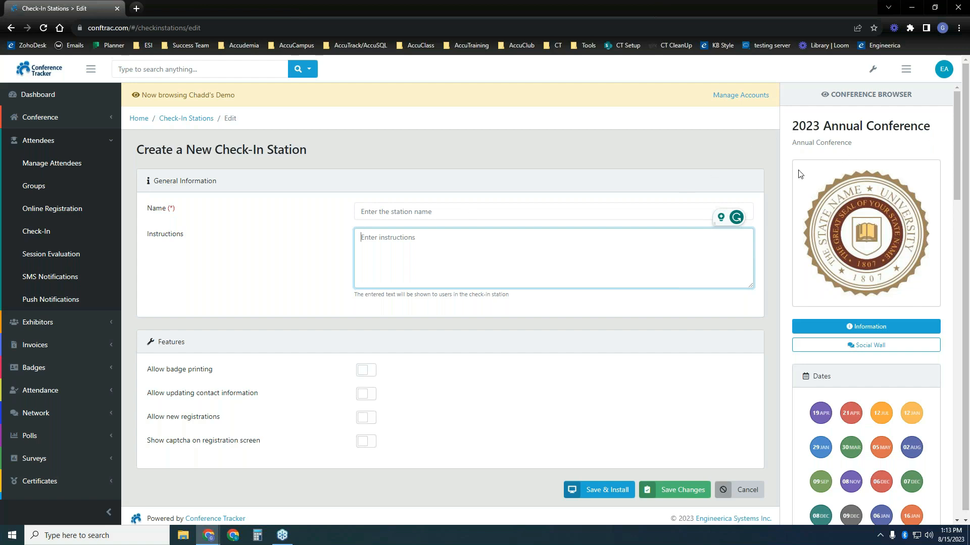
# - Examine the new station's badge printing, contact updating, new registration and captcha options, and cancel the form
pyautogui.tripleClick(164, 372)
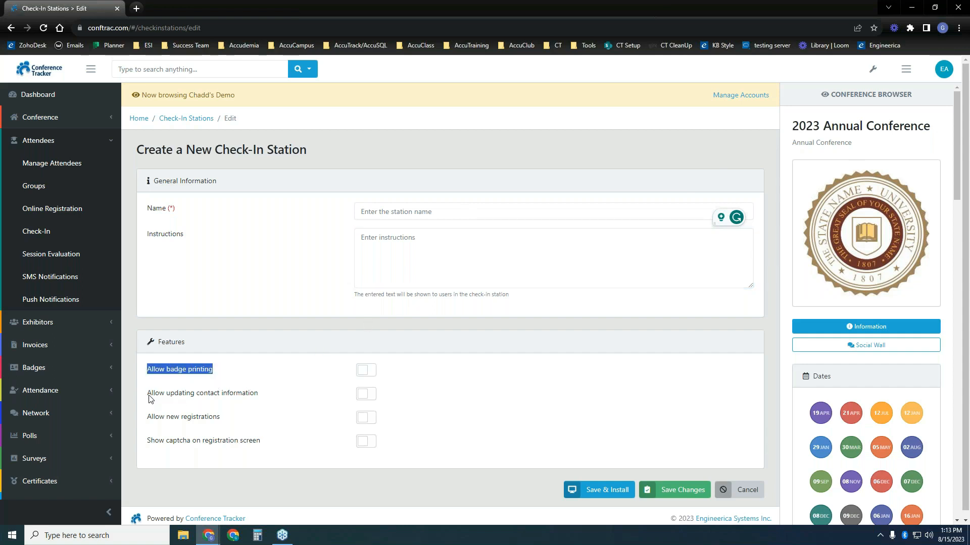
pyautogui.moveTo(151, 397); pyautogui.dragTo(277, 400)
pyautogui.moveTo(146, 420); pyautogui.dragTo(243, 423)
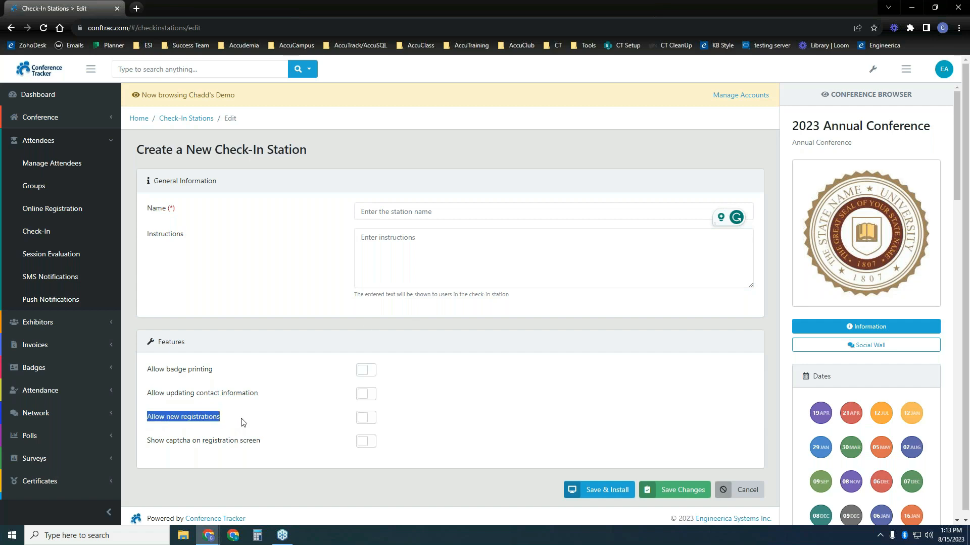
pyautogui.moveTo(146, 443); pyautogui.dragTo(273, 444)
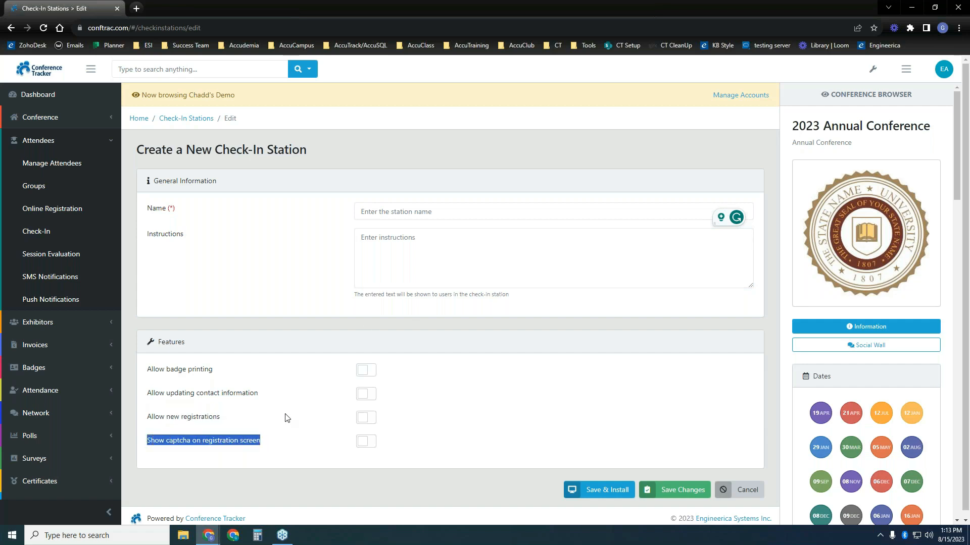
pyautogui.click(289, 399)
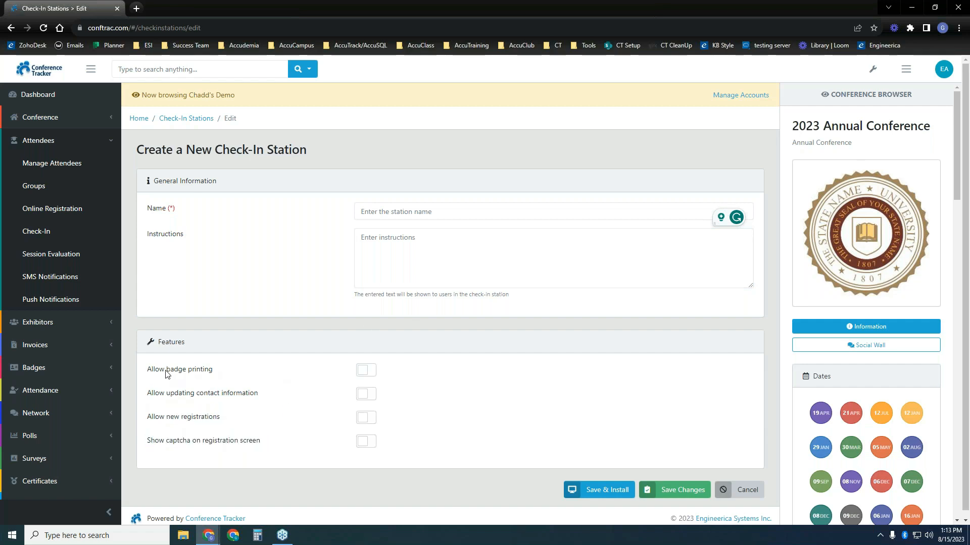
pyautogui.moveTo(166, 373); pyautogui.dragTo(241, 375)
pyautogui.click(149, 398)
pyautogui.moveTo(149, 398); pyautogui.dragTo(286, 397)
pyautogui.click(286, 397)
pyautogui.moveTo(147, 420); pyautogui.dragTo(239, 420)
pyautogui.click(240, 419)
pyautogui.moveTo(145, 441); pyautogui.dragTo(322, 441)
pyautogui.click(282, 442)
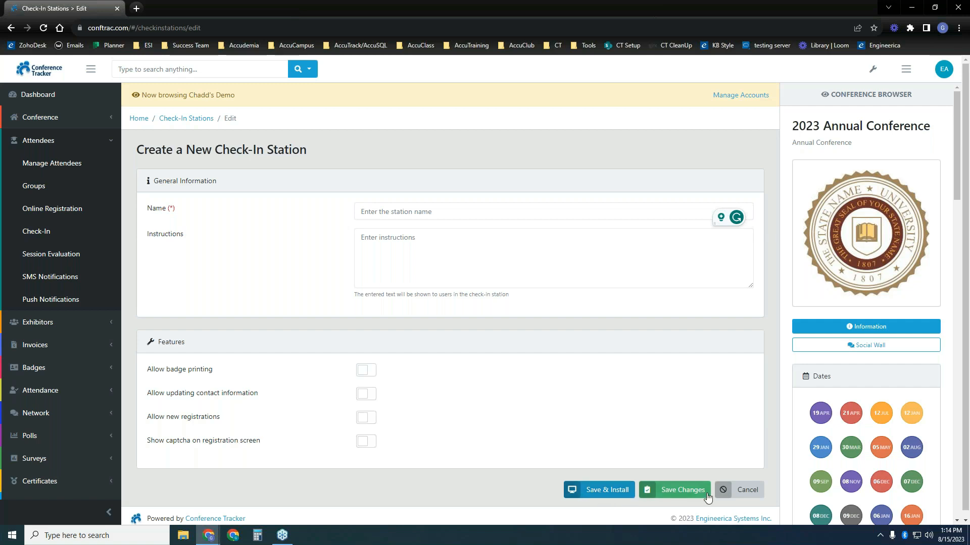
pyautogui.click(755, 491)
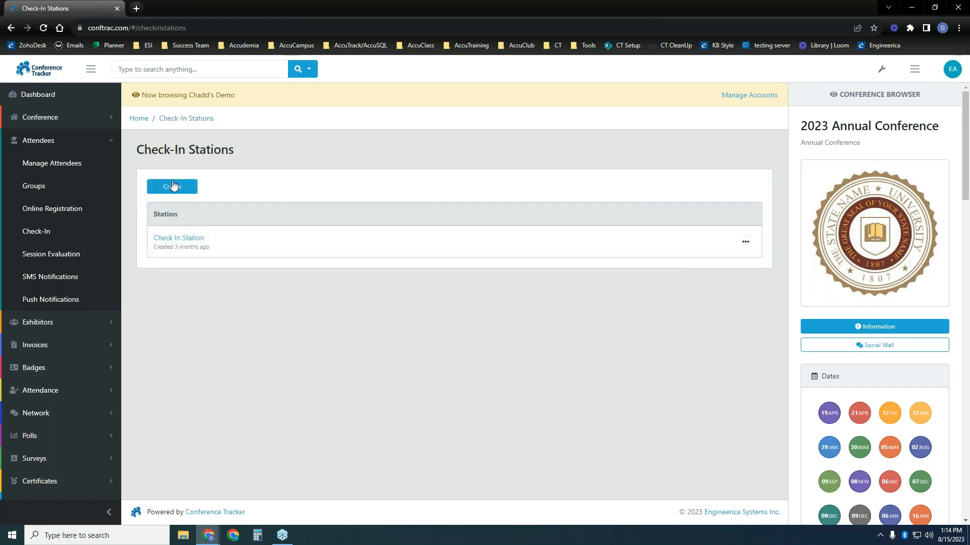
# - View the actions available for the existing Check In Station without choosing one
pyautogui.click(746, 243)
pyautogui.click(461, 333)
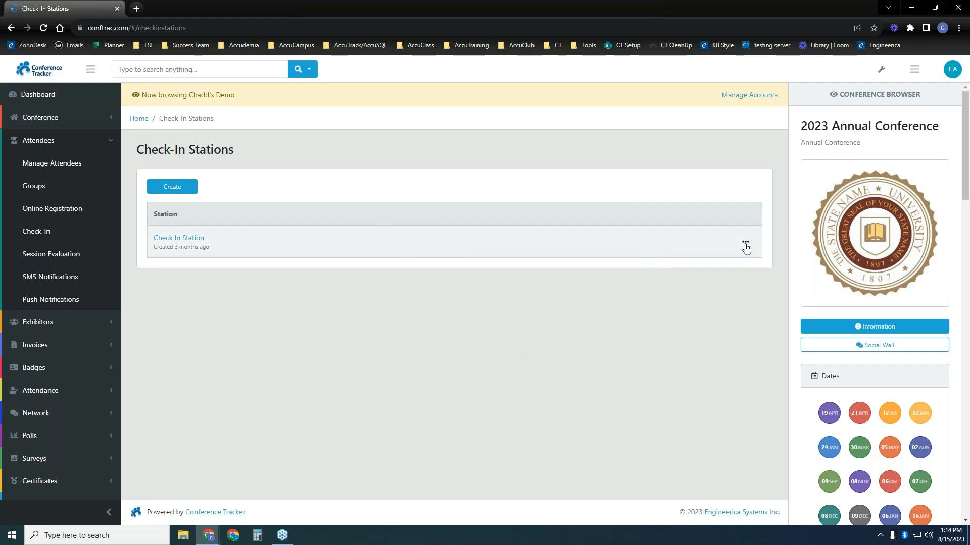
pyautogui.click(80, 231)
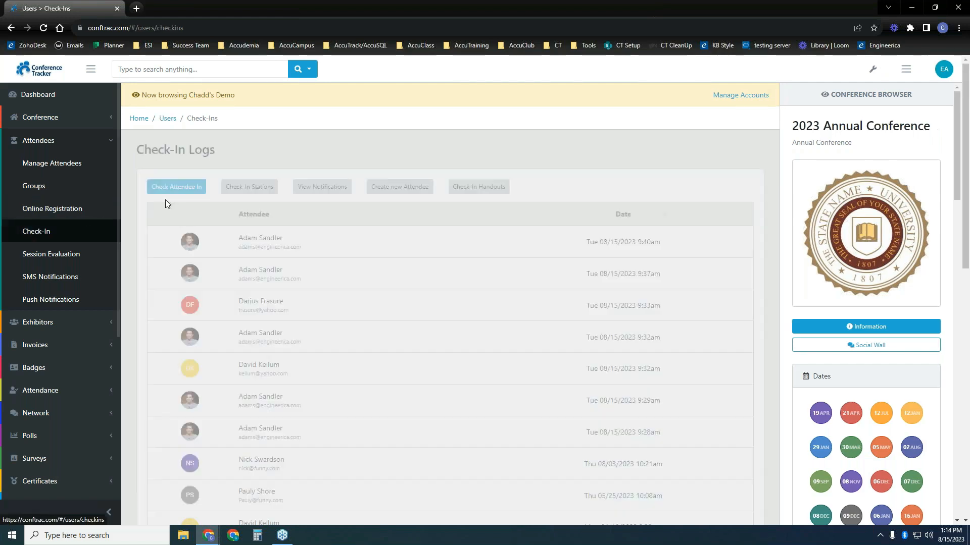
pyautogui.click(260, 189)
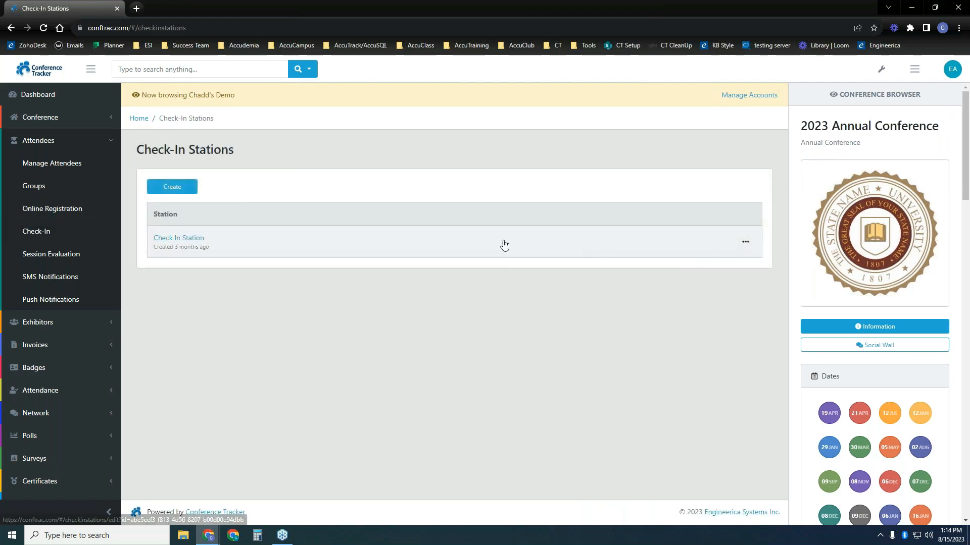
pyautogui.click(745, 242)
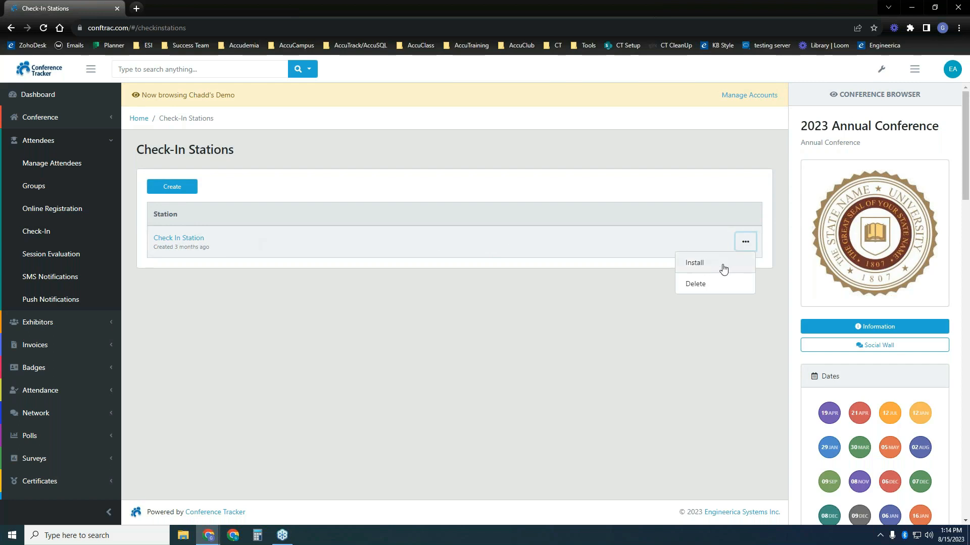
pyautogui.click(373, 273)
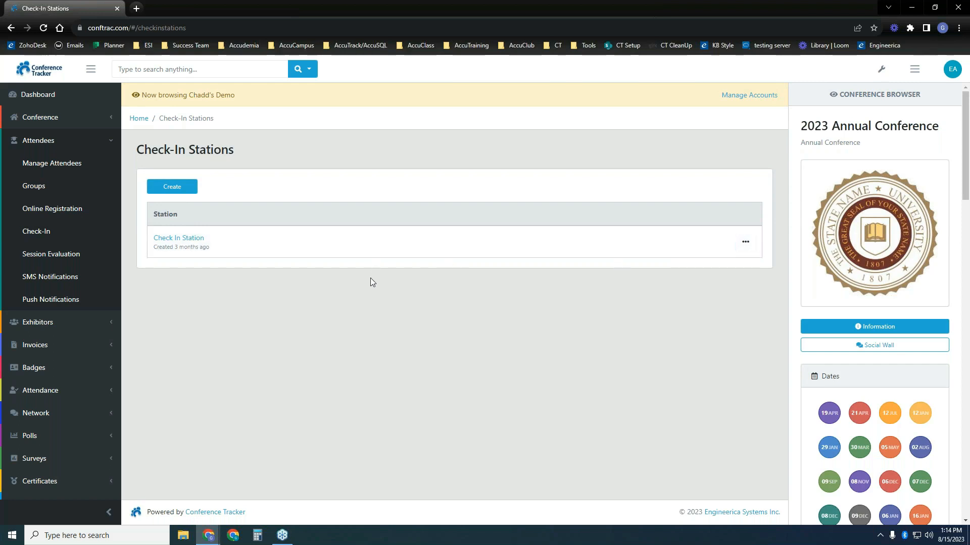
# - Switch to the incognito window with the attendee check-in page and read its check-in instructions
pyautogui.moveTo(209, 535)
pyautogui.click(191, 503)
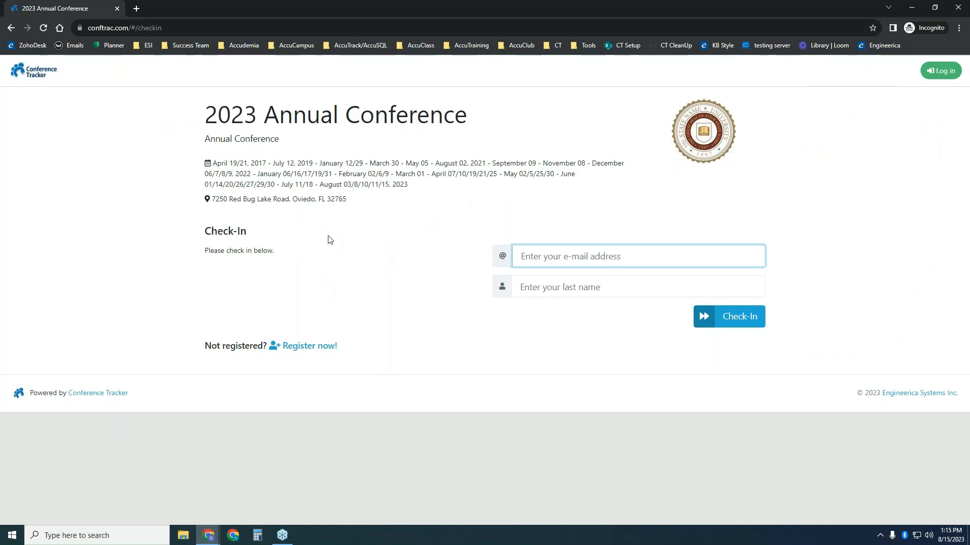
pyautogui.moveTo(205, 251); pyautogui.dragTo(275, 252)
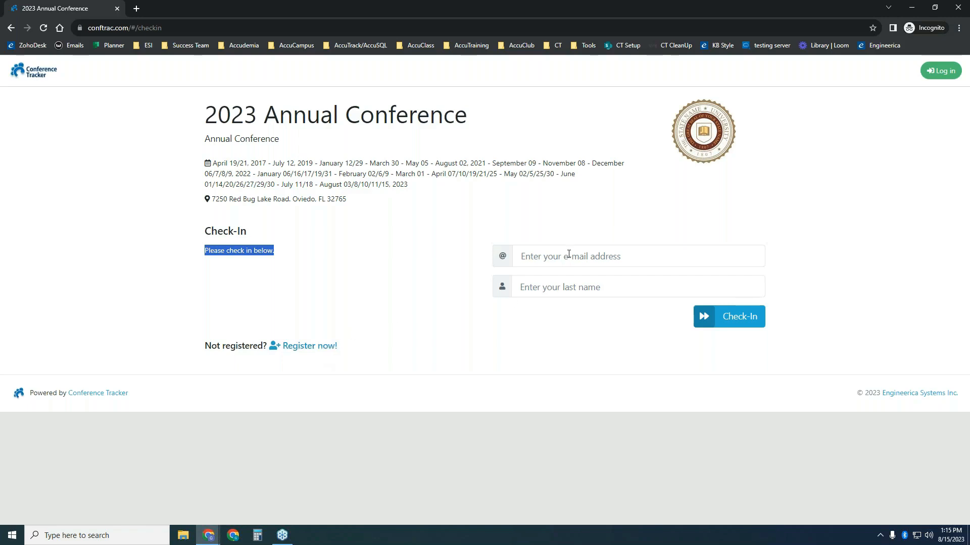
pyautogui.click(227, 261)
# - Enter the attendee's e-mail address and last name at the check-in station, review the offered actions, and dismiss them
pyautogui.click(624, 256)
pyautogui.hotkey('ctrl', 'v')
pyautogui.click(592, 292)
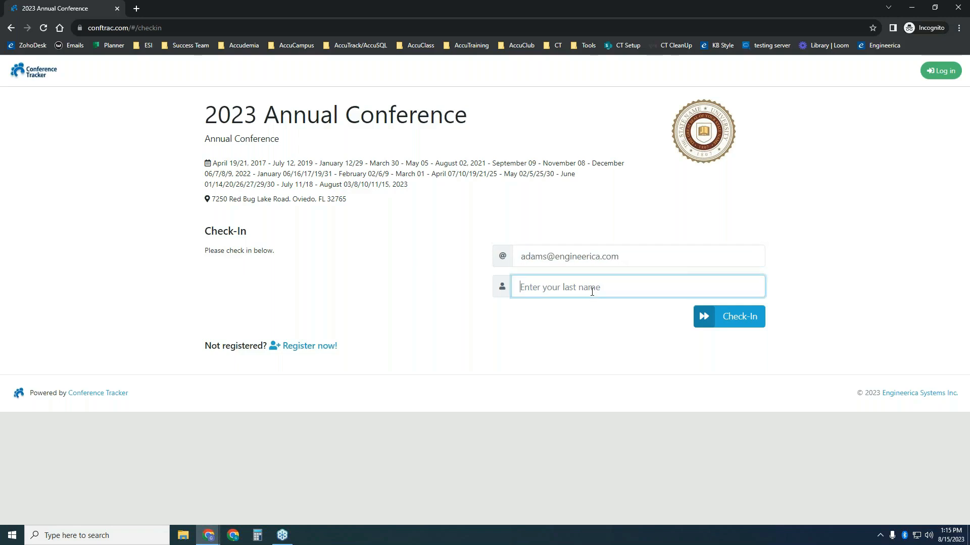
pyautogui.write('Sandler')
pyautogui.click(728, 318)
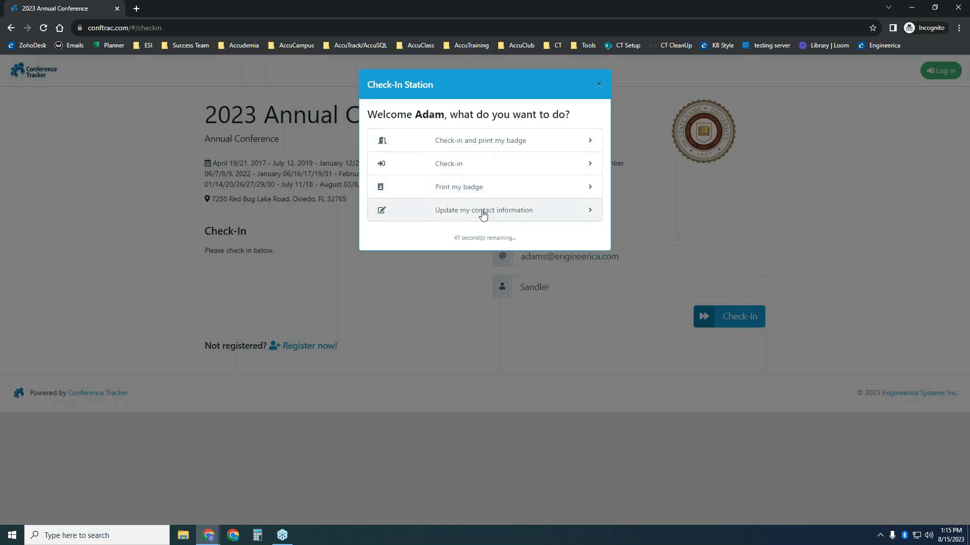
pyautogui.click(417, 295)
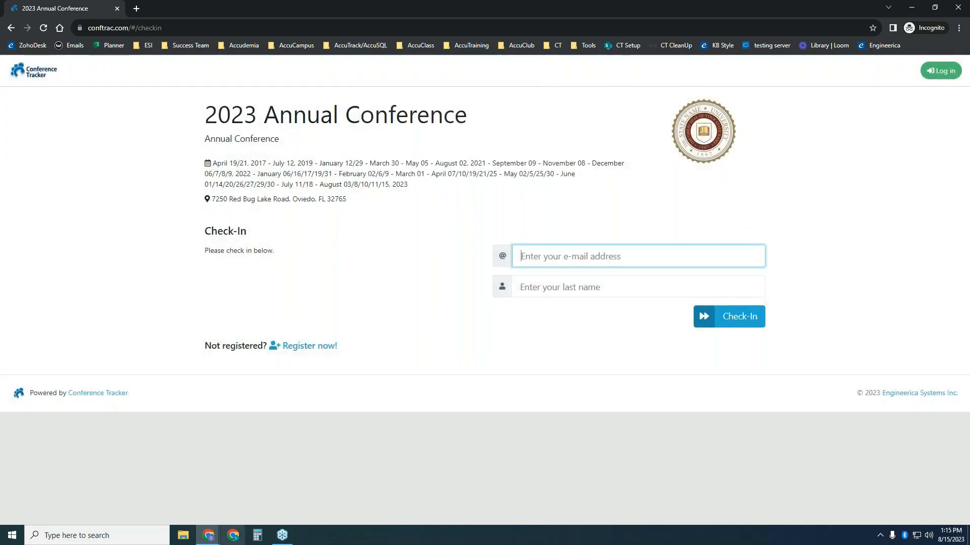
# - Return to the check-in logs in the administrator window and look over the form for creating a new attendee
pyautogui.click(208, 535)
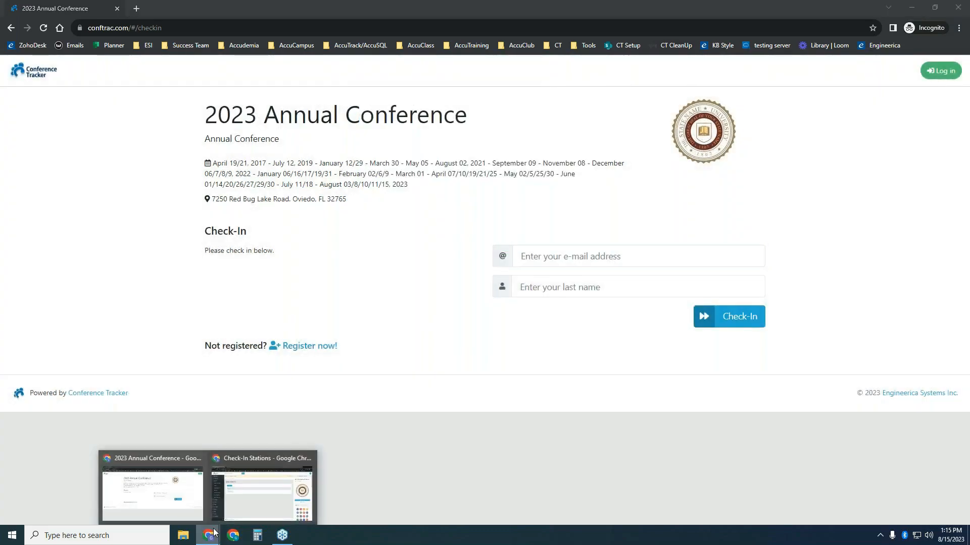
pyautogui.click(266, 494)
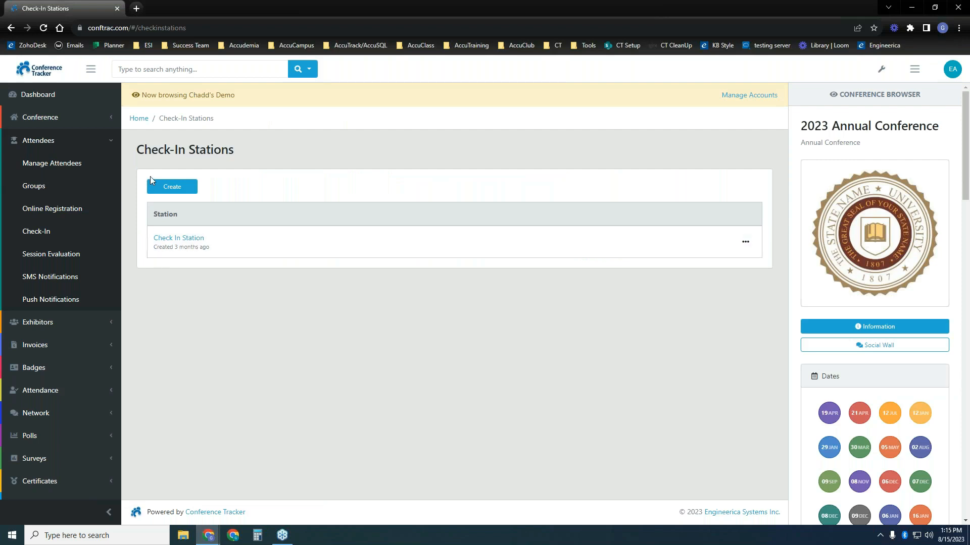
pyautogui.click(76, 233)
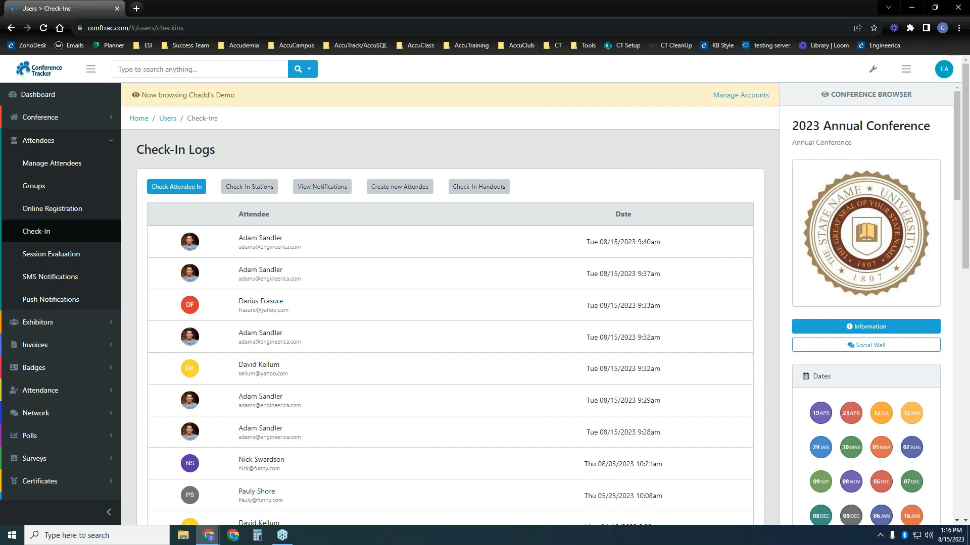
pyautogui.click(391, 187)
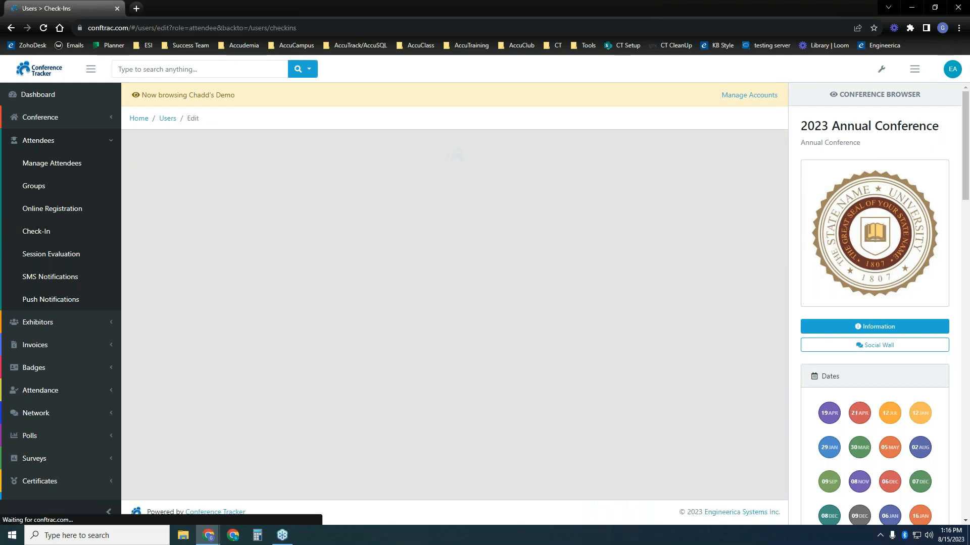
pyautogui.scroll(-3, 257, 368)
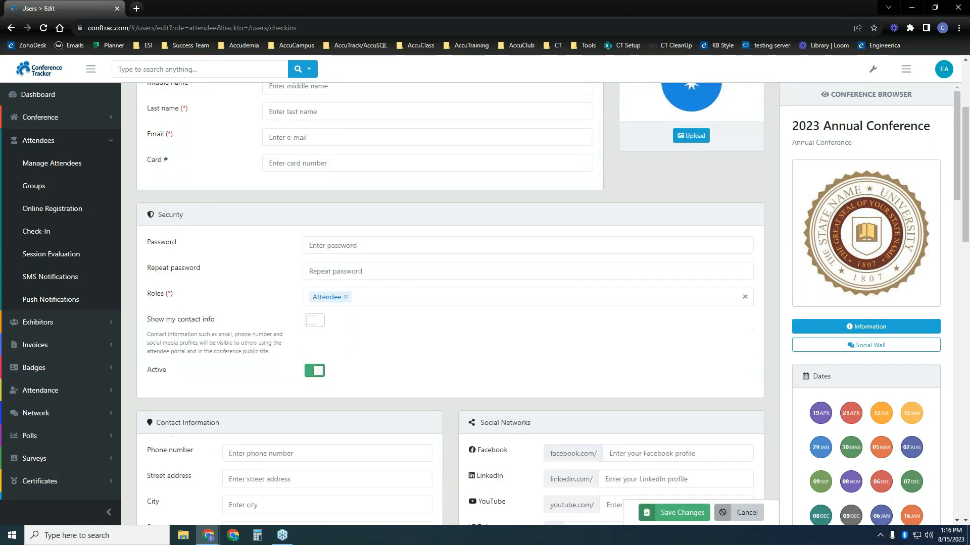
pyautogui.hotkey('alt', 'Left')
# - Open the manual Check Attendee In form and select the attendee by full name as the user to check in
pyautogui.click(180, 189)
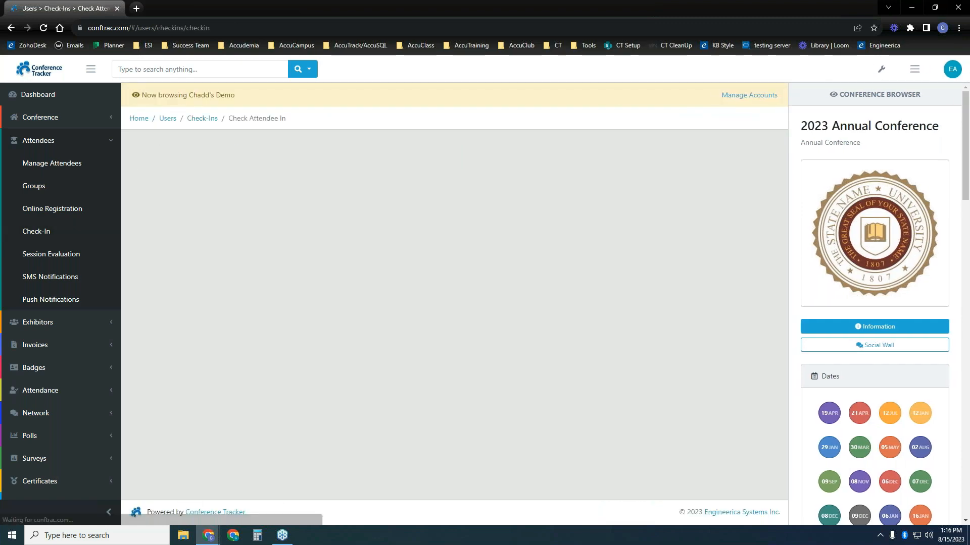
pyautogui.click(552, 210)
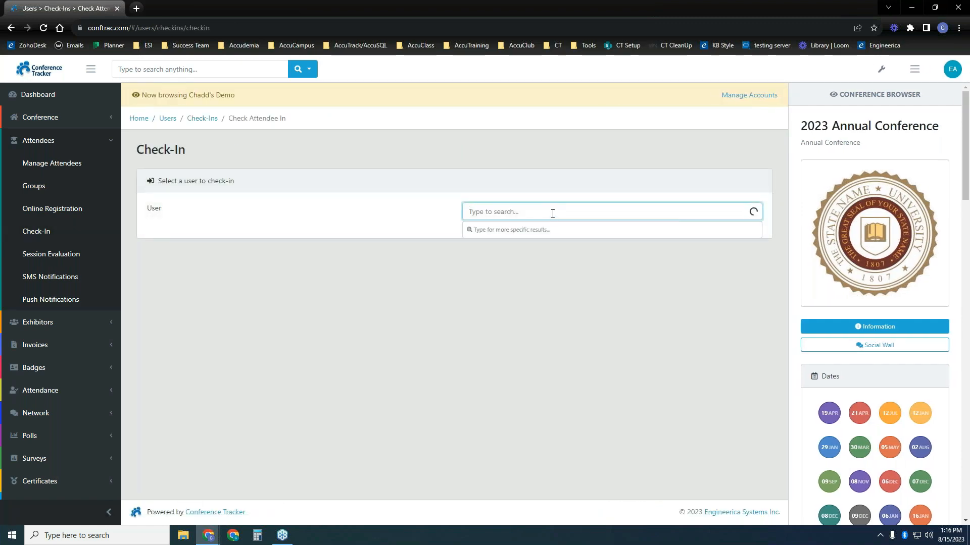
pyautogui.write('adam')
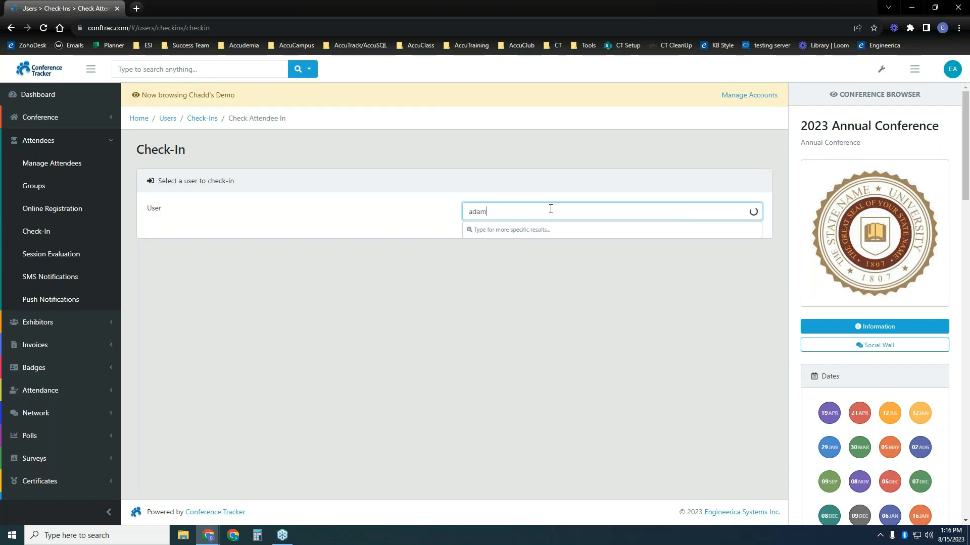
pyautogui.write(' sandler')
pyautogui.moveTo(552, 215); pyautogui.dragTo(458, 214)
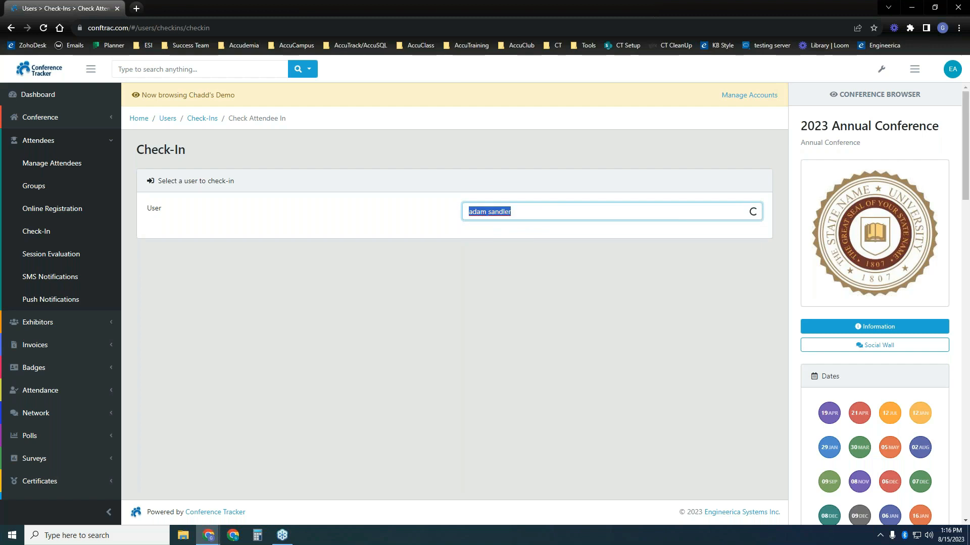
pyautogui.click(522, 210)
pyautogui.click(520, 232)
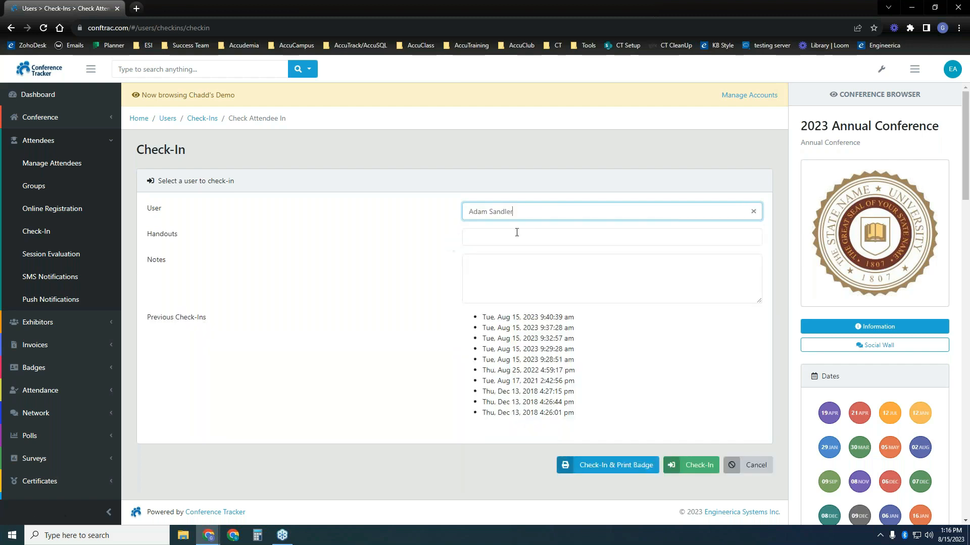
# - Add the Badge and Raffle Ticket handouts, leave the notes empty, and check the attendee in with badge printing
pyautogui.moveTo(485, 317); pyautogui.dragTo(575, 391)
pyautogui.click(527, 237)
pyautogui.click(523, 260)
pyautogui.click(545, 238)
pyautogui.click(550, 276)
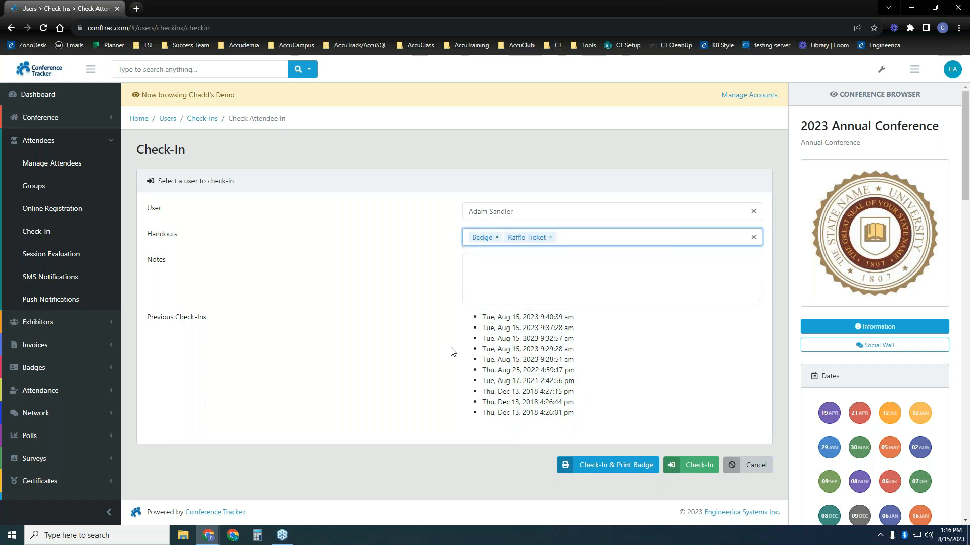
pyautogui.click(517, 264)
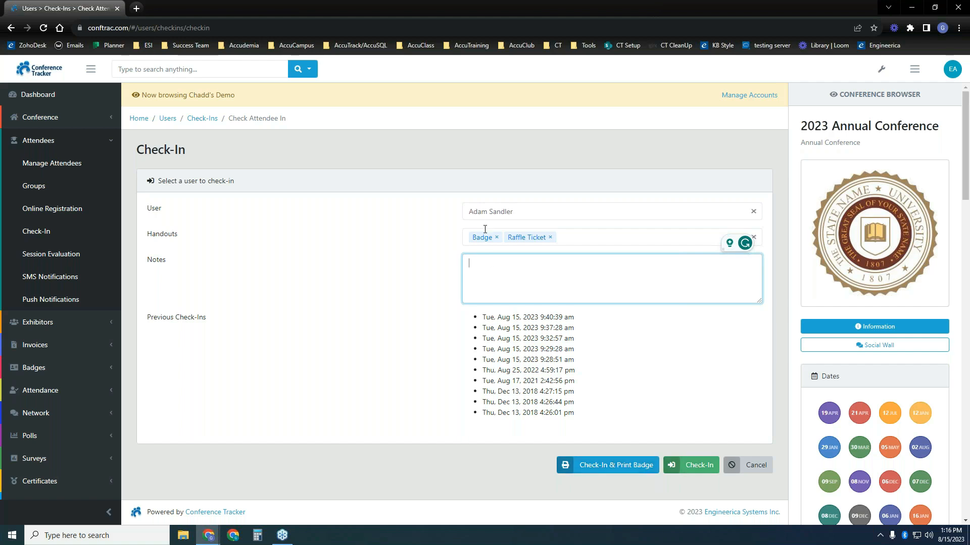
pyautogui.click(611, 463)
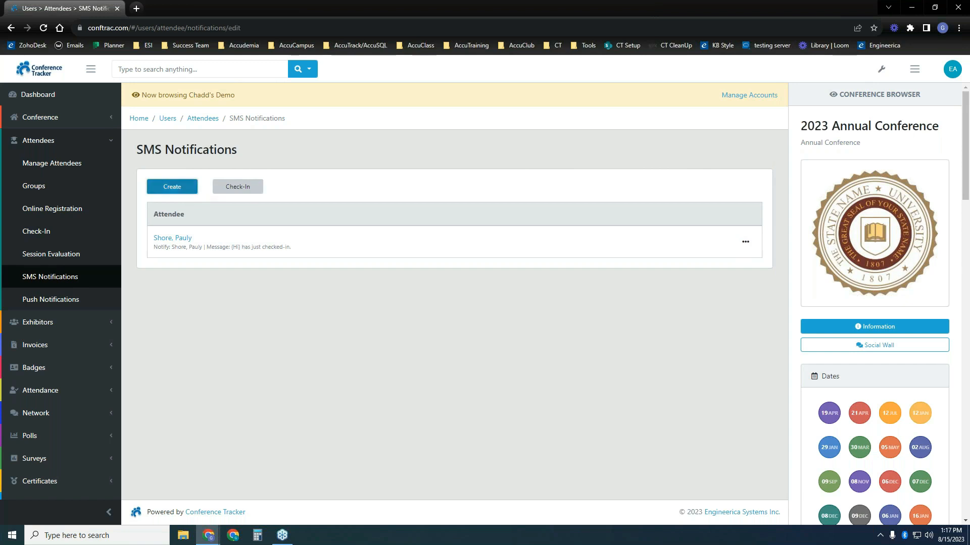
# - Review the form for a new check-in SMS notification with a sample attendee, including its recipient and message, and discard it
pyautogui.click(174, 187)
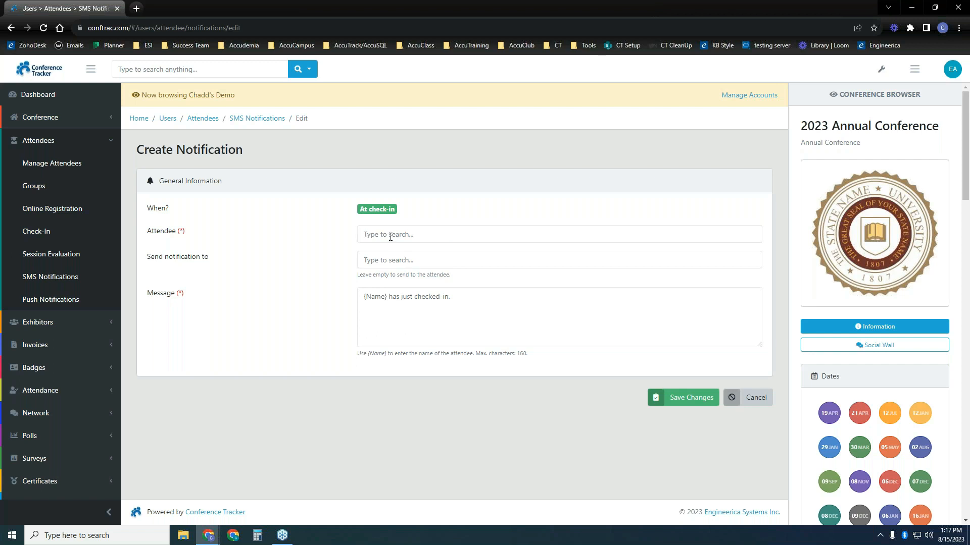
pyautogui.click(452, 238)
pyautogui.click(382, 259)
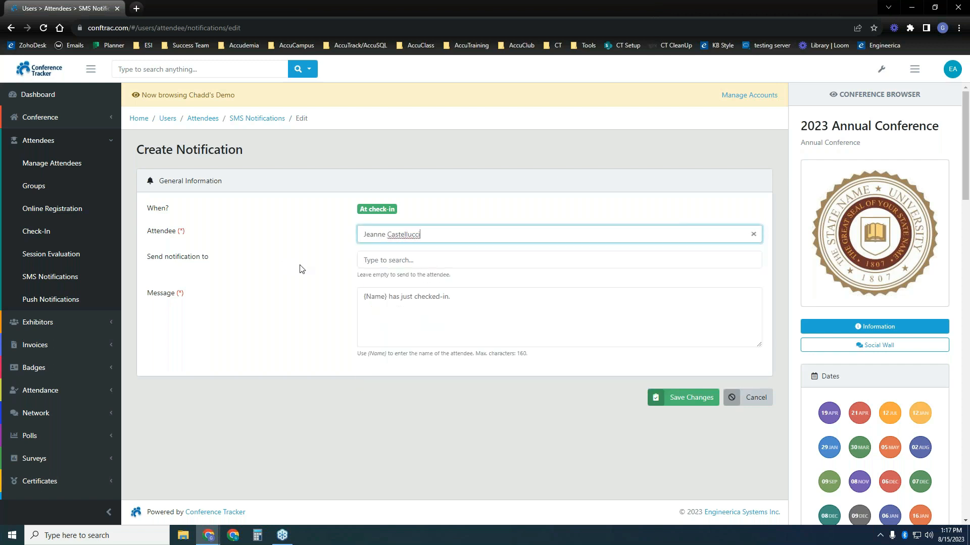
pyautogui.click(431, 260)
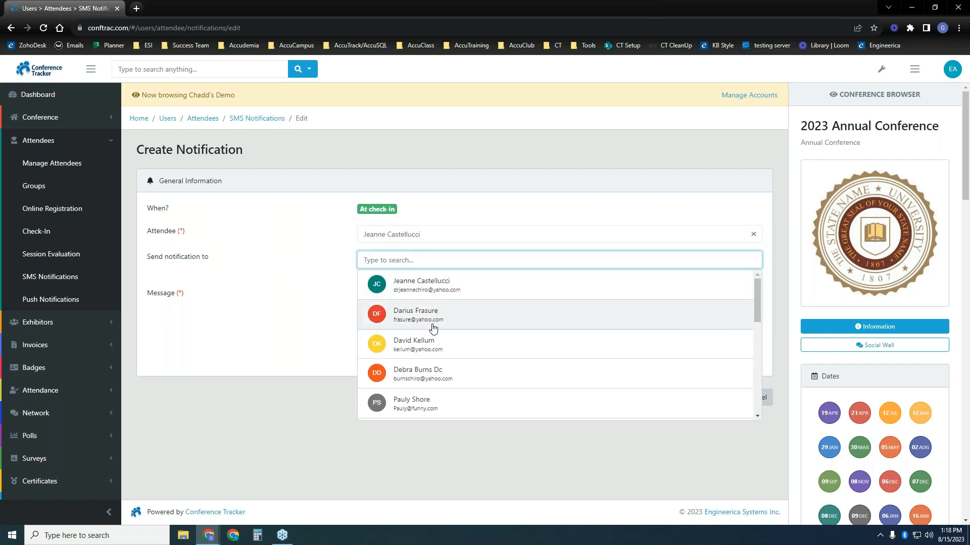
pyautogui.click(289, 277)
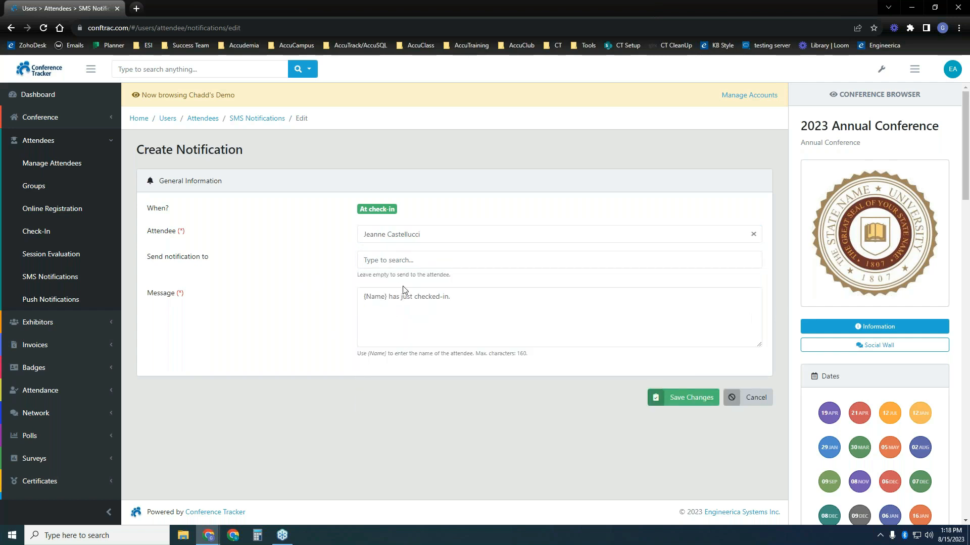
pyautogui.moveTo(365, 298); pyautogui.dragTo(444, 298)
pyautogui.click(472, 297)
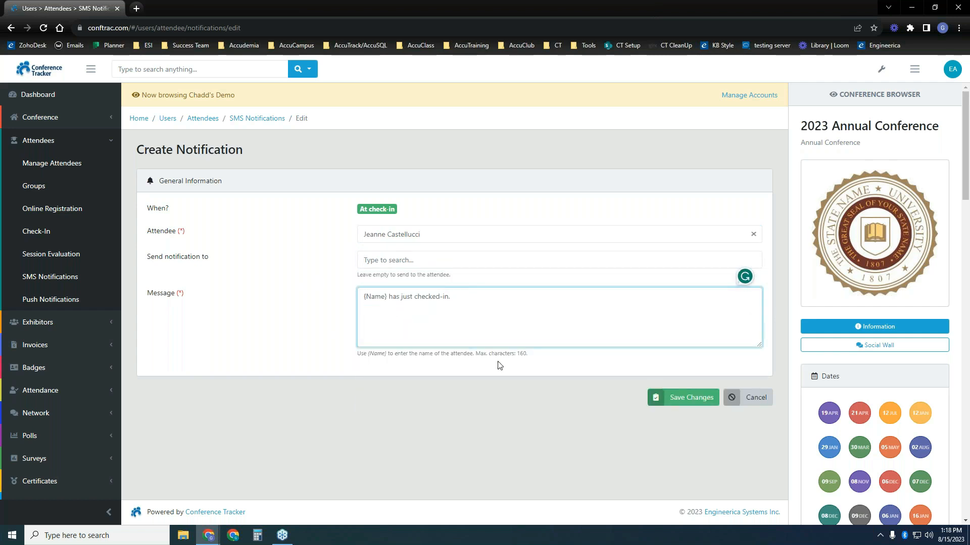
pyautogui.click(751, 403)
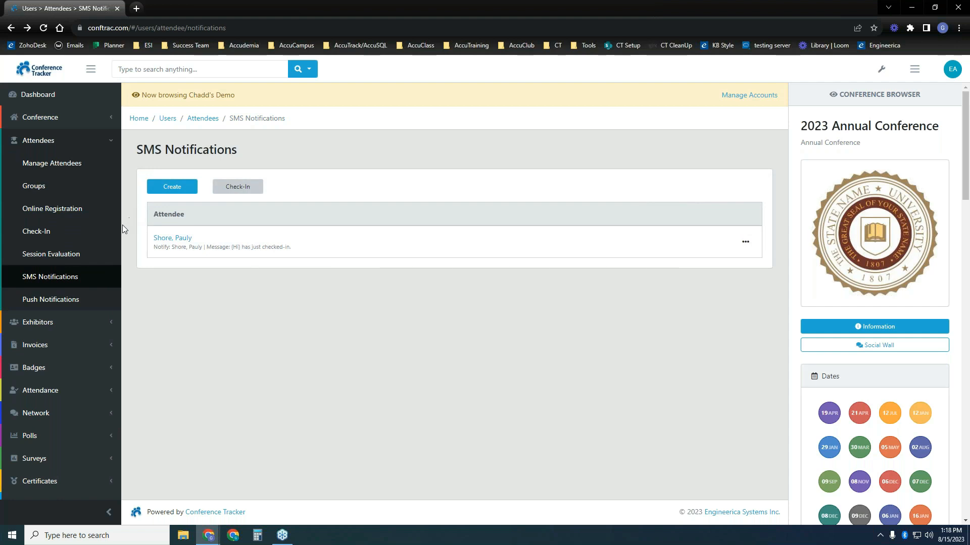
# - Open the data export page and examine the Check-In Logs, Attendees with no Check-In and Delivered Handouts entries
pyautogui.click(57, 143)
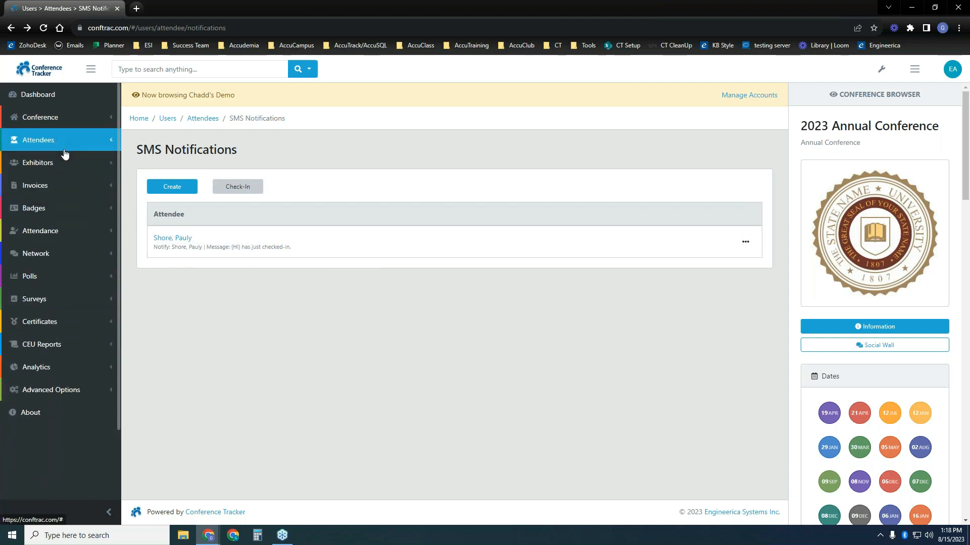
pyautogui.click(76, 391)
pyautogui.scroll(-1, 72, 400)
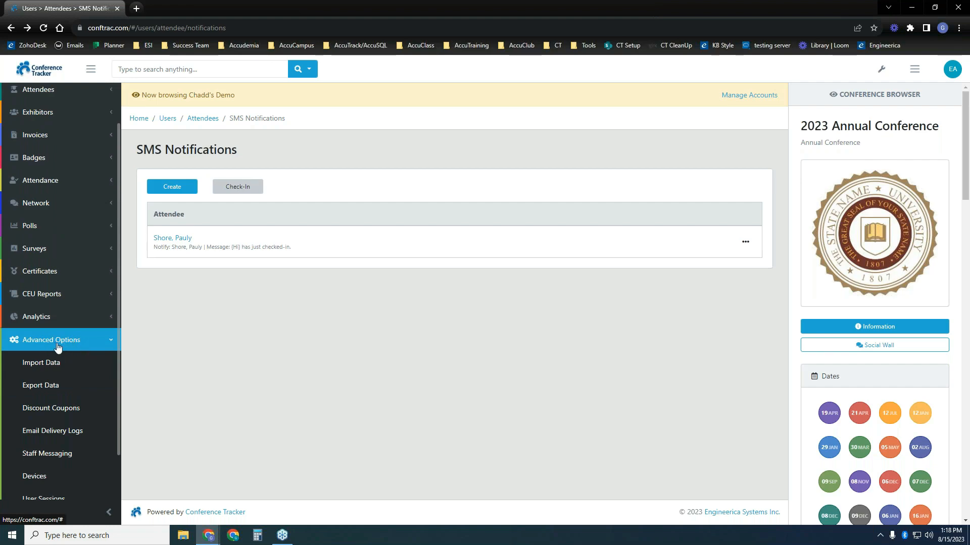
pyautogui.click(69, 385)
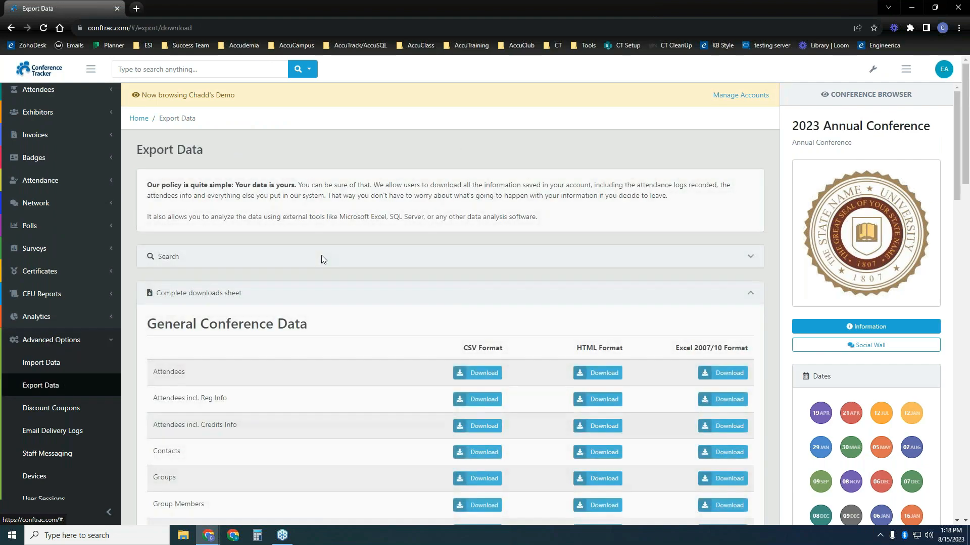
pyautogui.scroll(-8, 317, 254)
pyautogui.scroll(-5, 294, 255)
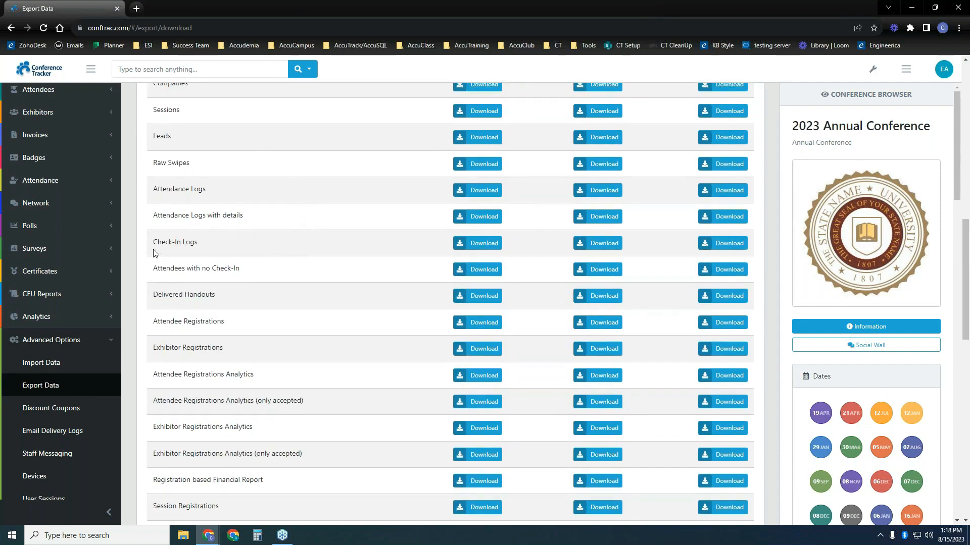
pyautogui.moveTo(152, 243); pyautogui.dragTo(216, 243)
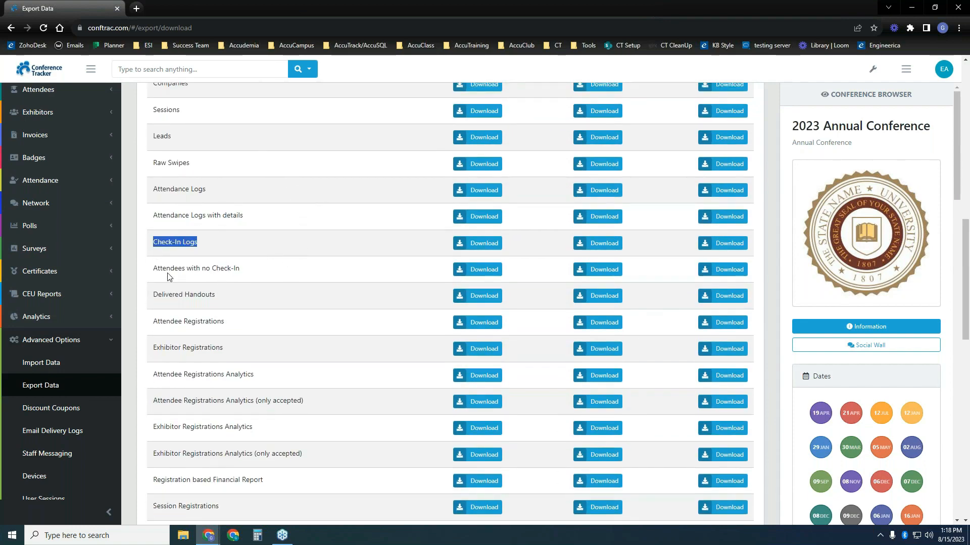
pyautogui.moveTo(154, 268); pyautogui.dragTo(249, 271)
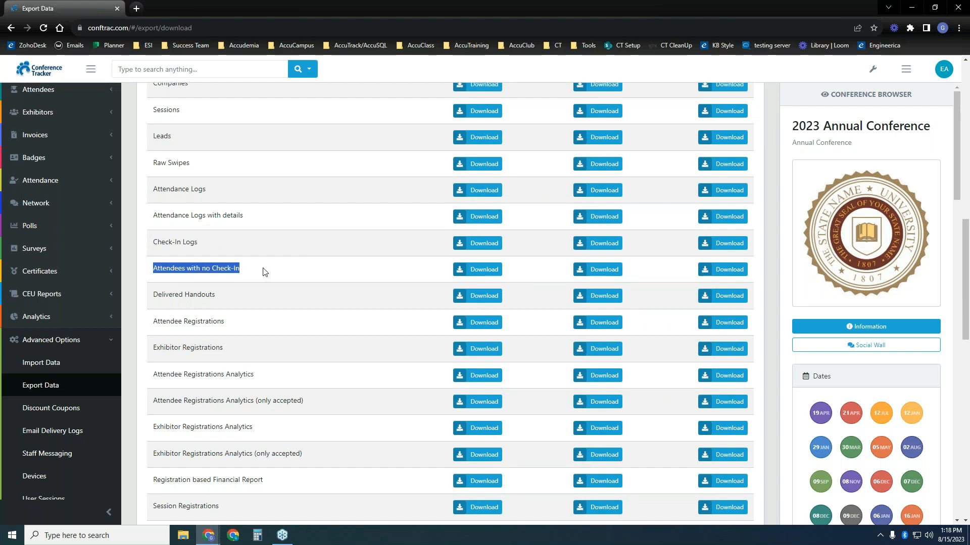
pyautogui.moveTo(152, 293); pyautogui.dragTo(240, 302)
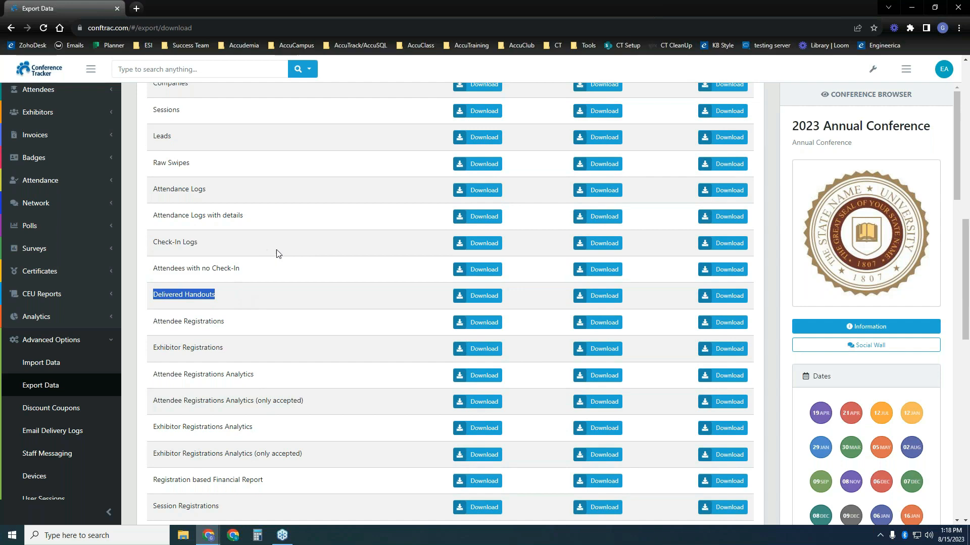
# - Review the file formats offered for downloading the general conference data, including Excel 2007/10
pyautogui.scroll(1, 414, 298)
pyautogui.scroll(1, 419, 305)
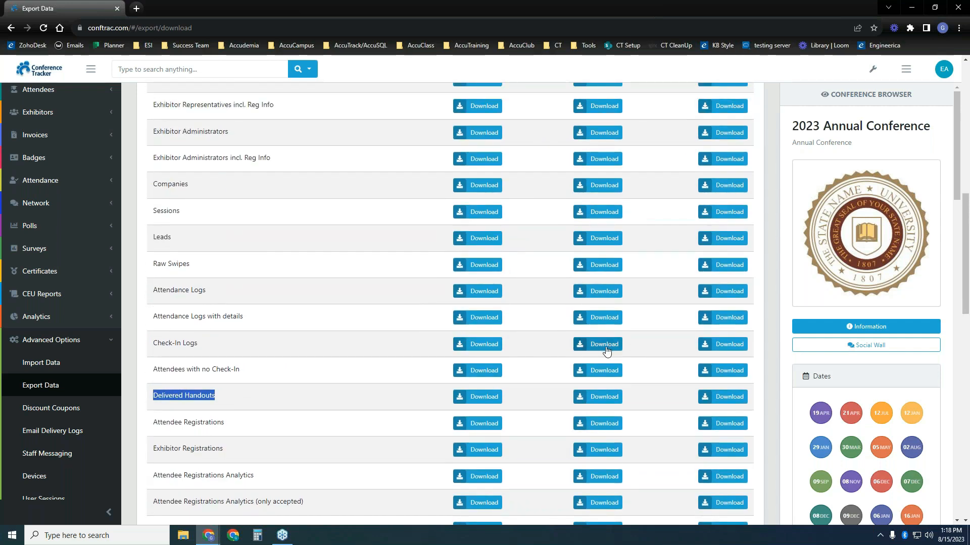
pyautogui.scroll(9, 630, 318)
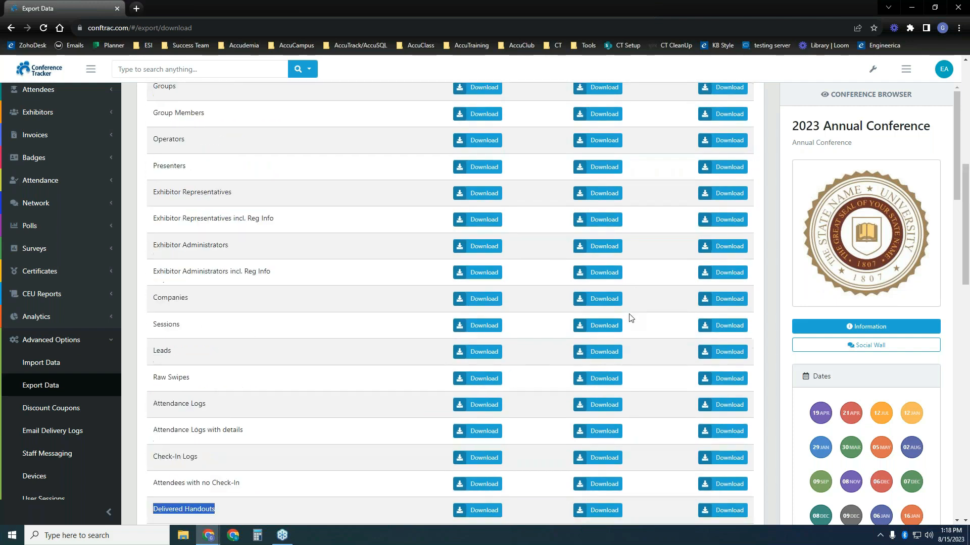
pyautogui.moveTo(742, 300); pyautogui.dragTo(667, 303)
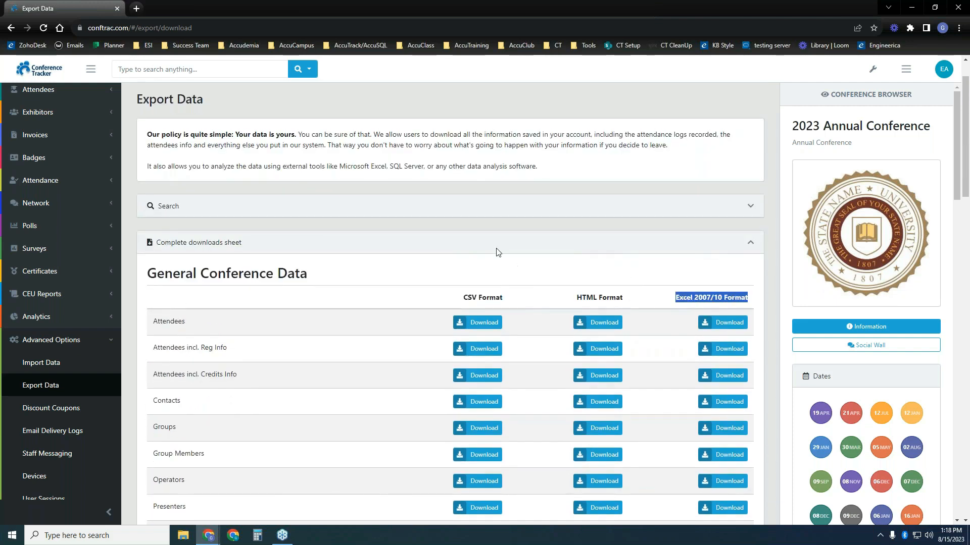